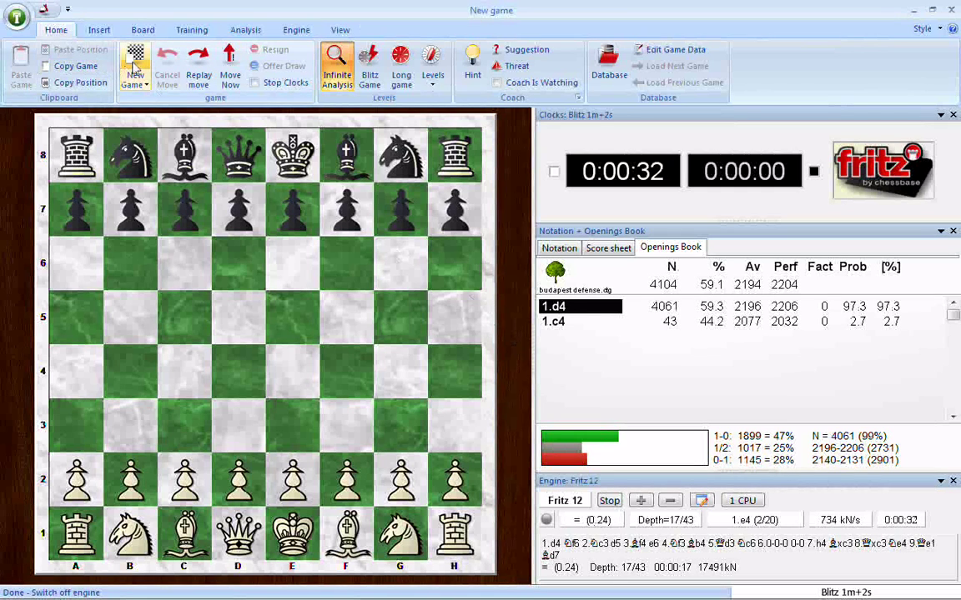
# Start a new blitz 1m+2s game with the engine stopped, showing the budapest defense.ctg book.
pyautogui.click(135, 68)
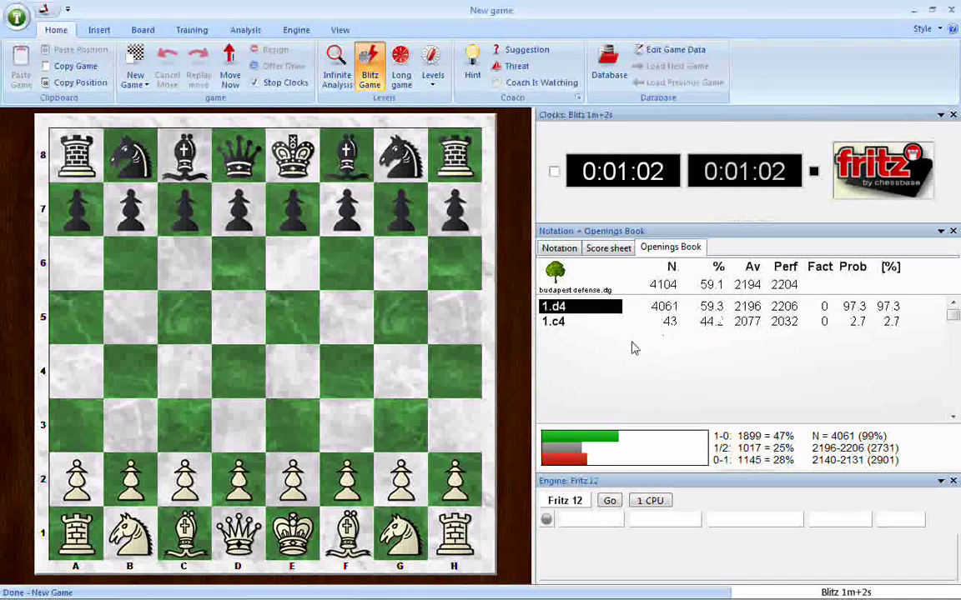
pyautogui.press('space')
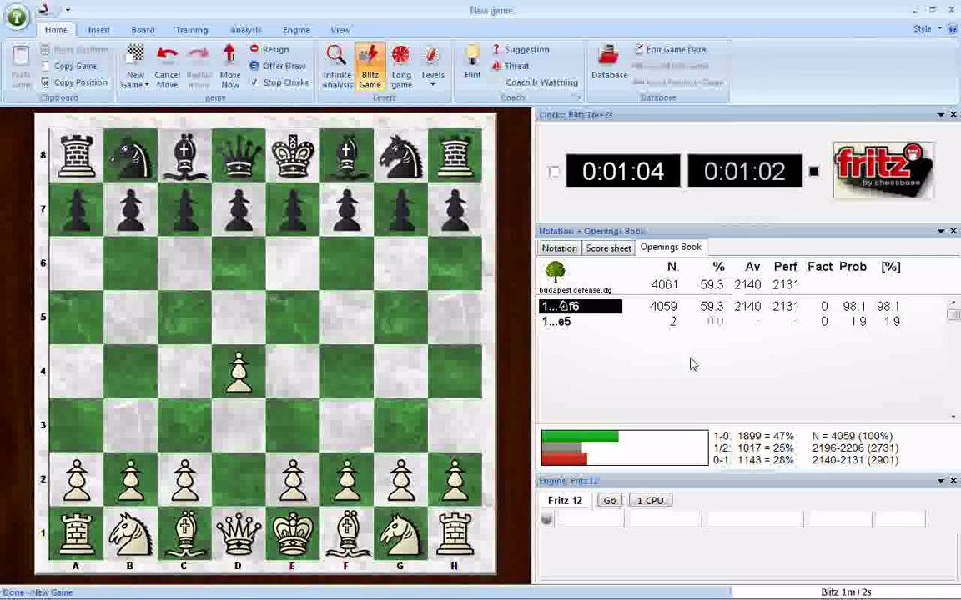
pyautogui.press('Left')
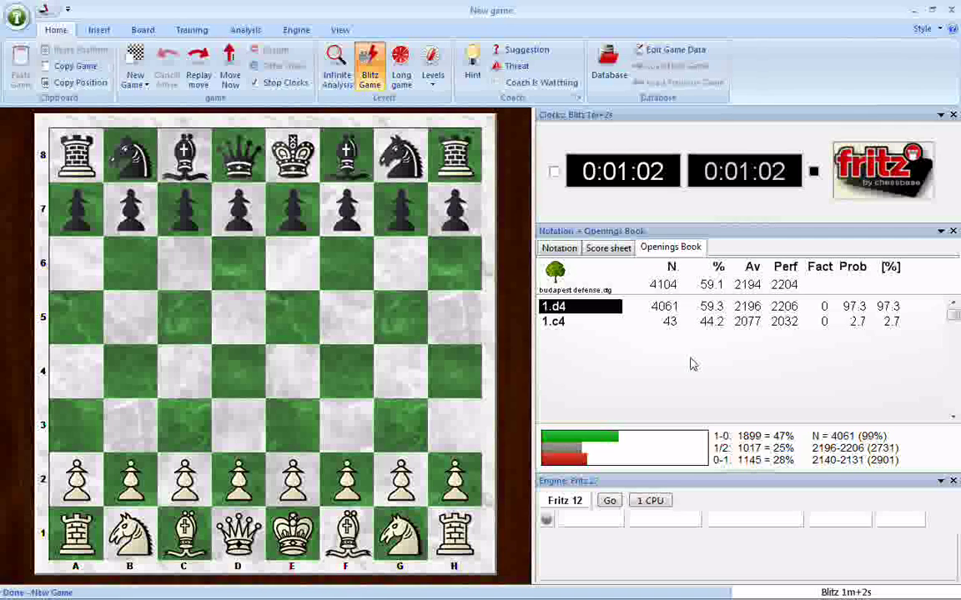
# Uncheck Result from white side in the budapest defense.ctg book properties.
pyautogui.rightClick(637, 373)
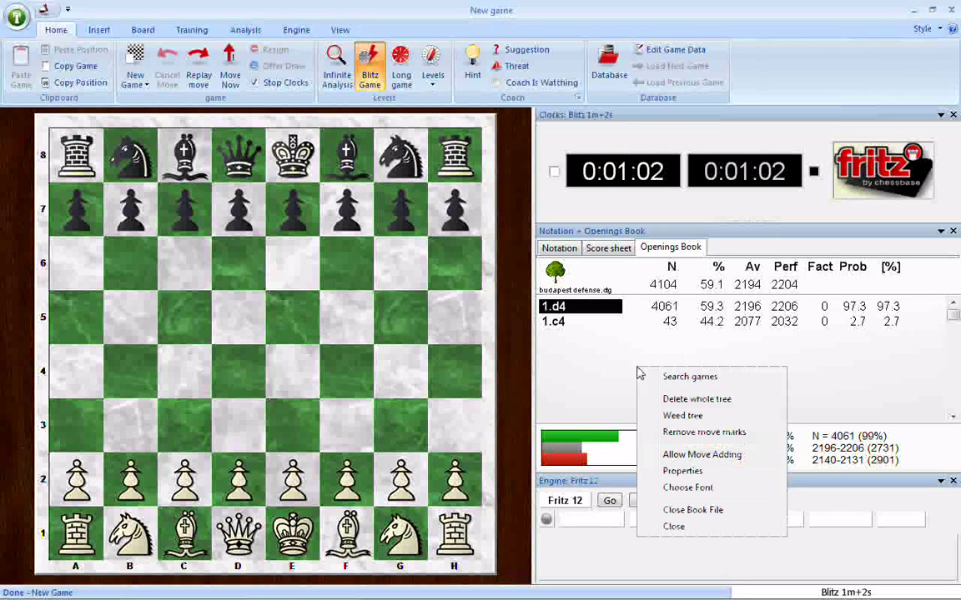
pyautogui.click(677, 474)
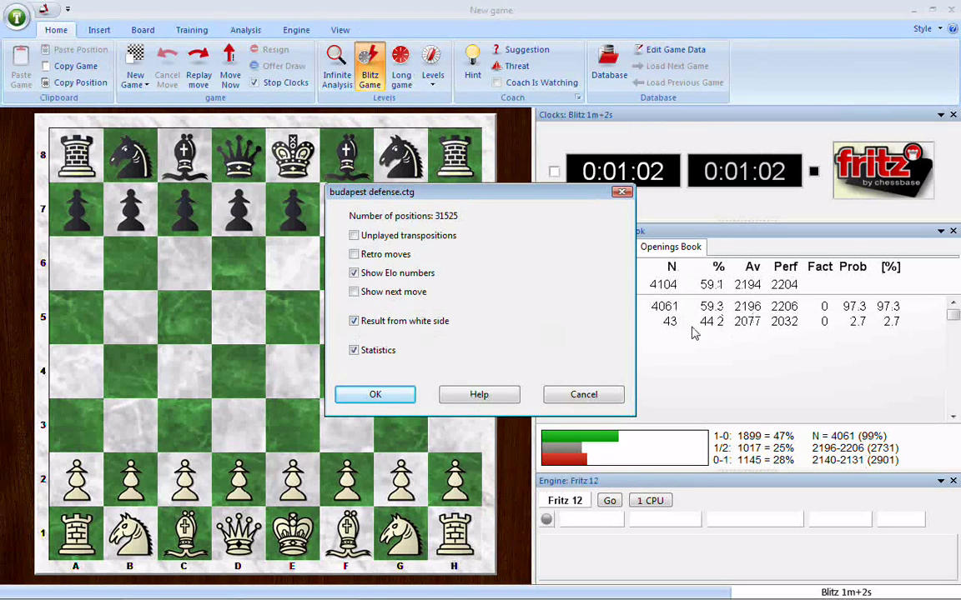
pyautogui.click(354, 322)
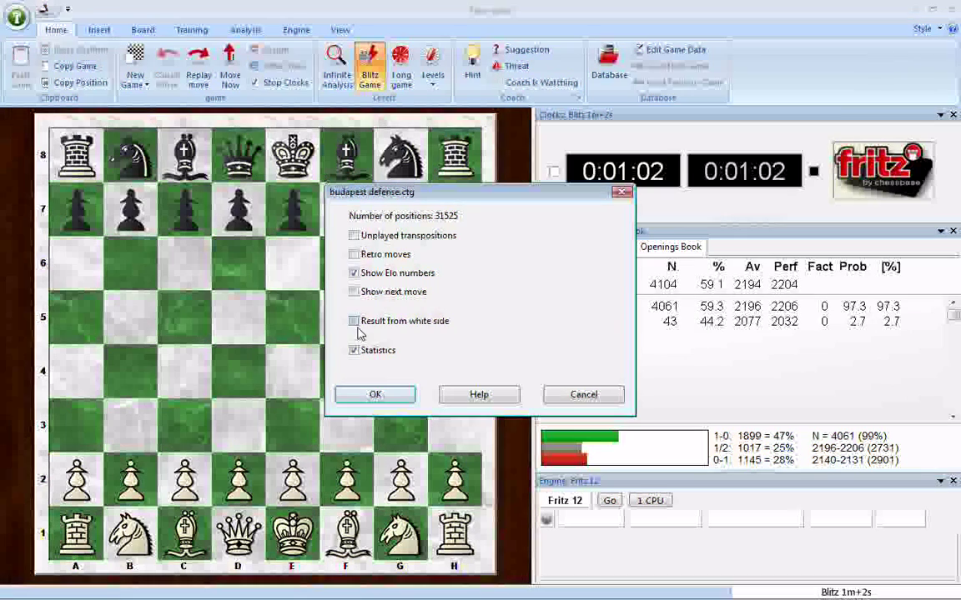
pyautogui.click(393, 398)
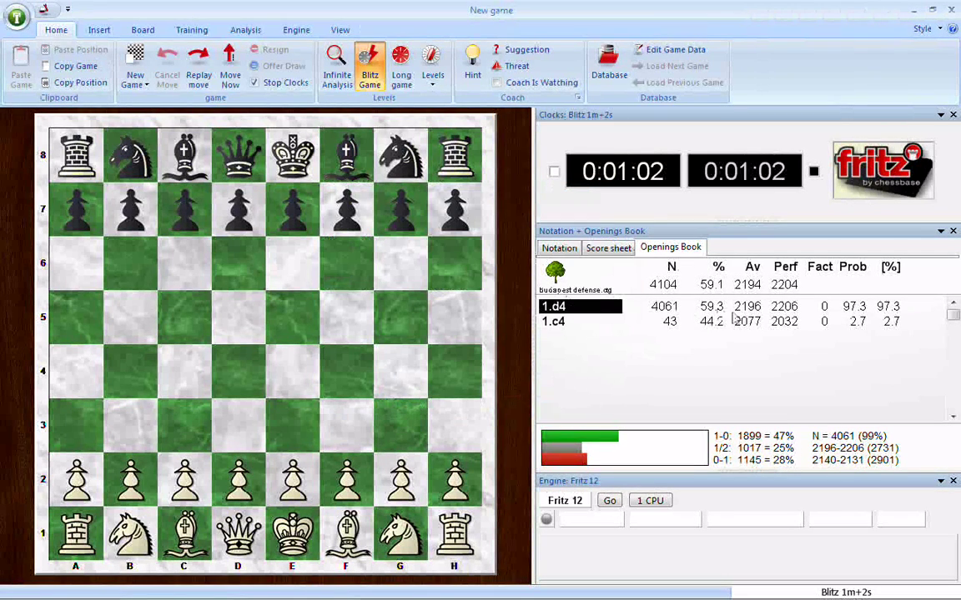
# Play 1.d4, re-enable Result from white side in the book properties, then take 1.d4 back.
pyautogui.press('space')
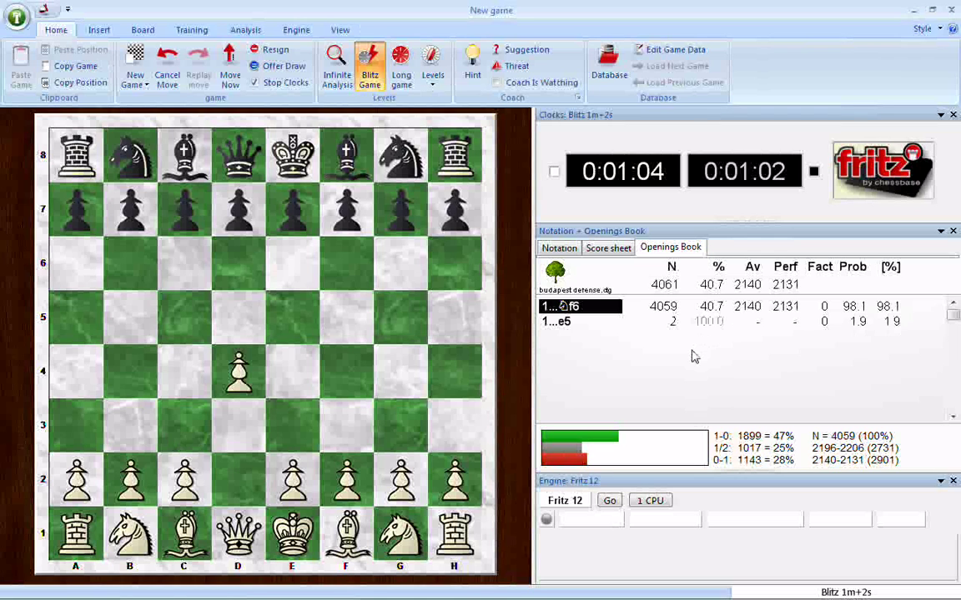
pyautogui.rightClick(607, 372)
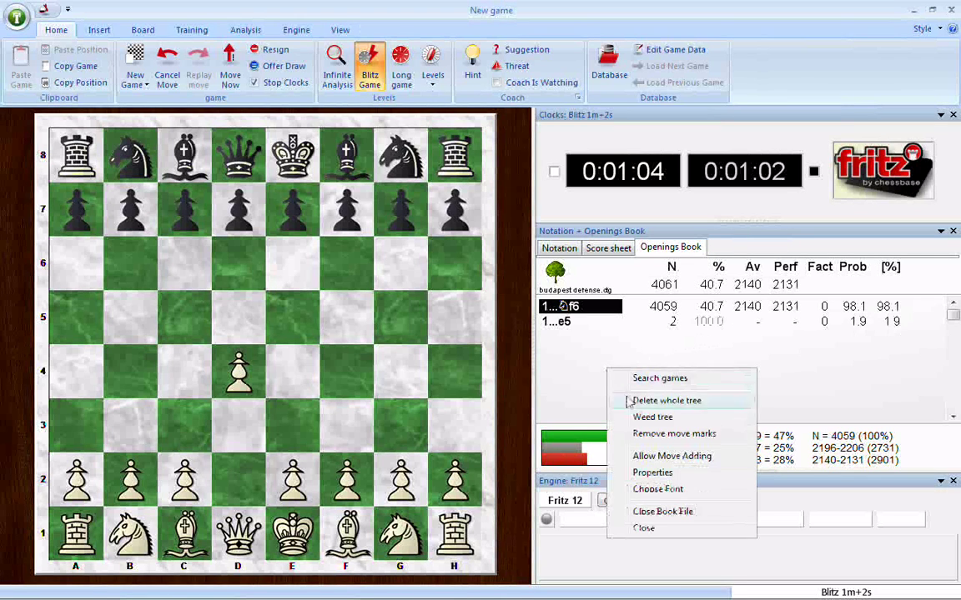
pyautogui.click(648, 473)
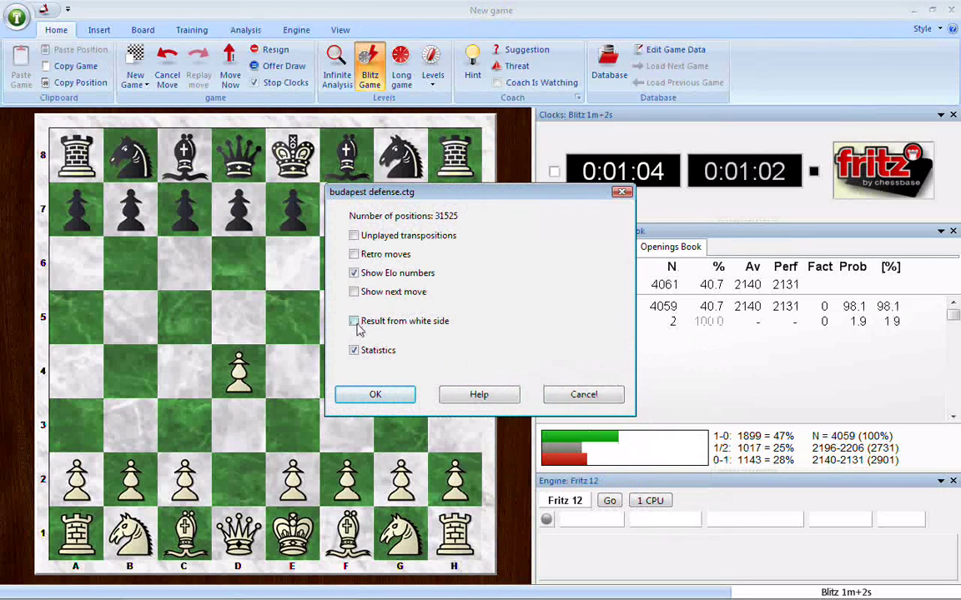
pyautogui.click(354, 322)
pyautogui.click(375, 395)
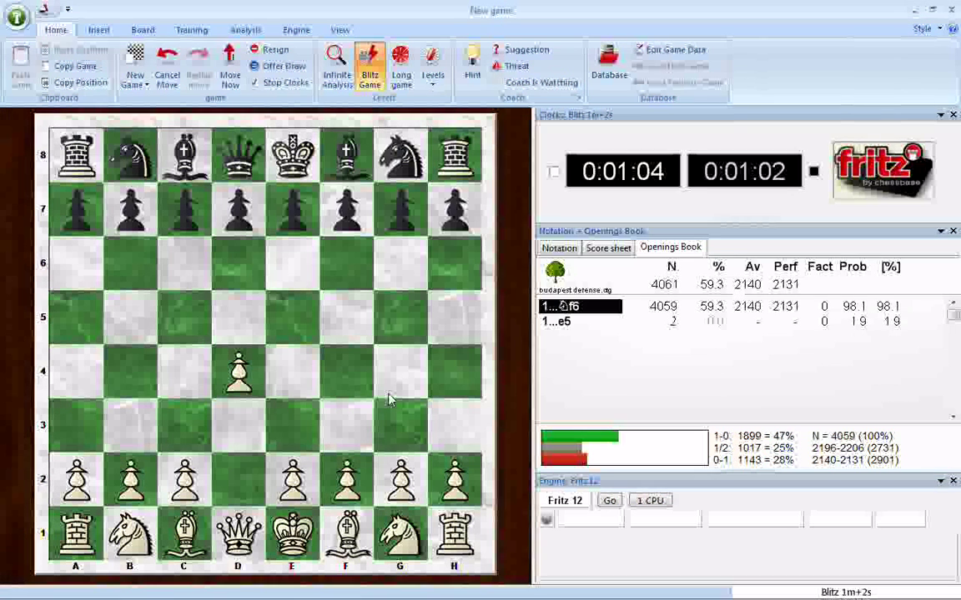
pyautogui.hotkey('ctrl', 'z')
# Reopen the book properties and close them, leaving 1.d4 at 59.3% and 1.c4 at 44.2%.
pyautogui.rightClick(667, 368)
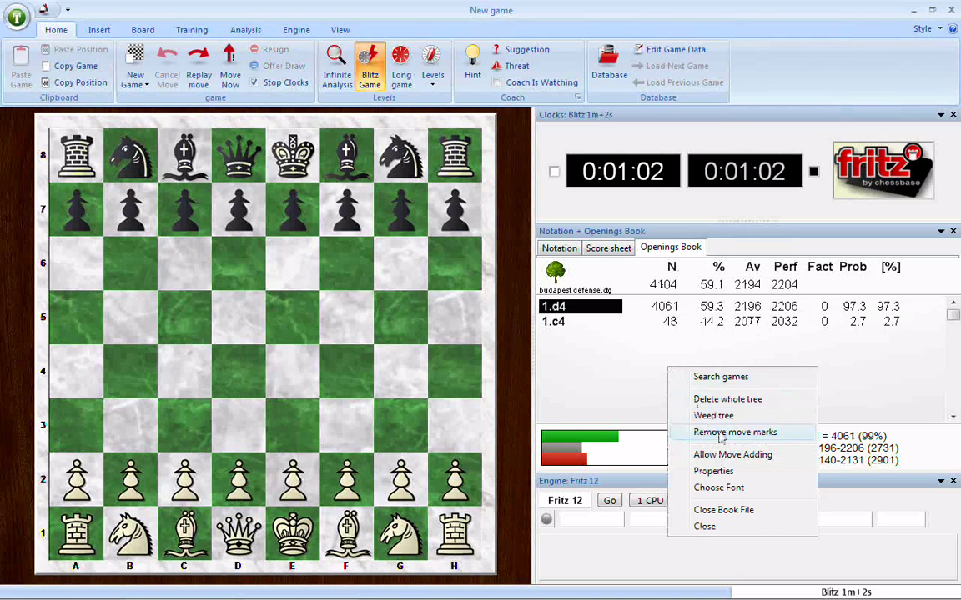
pyautogui.click(714, 471)
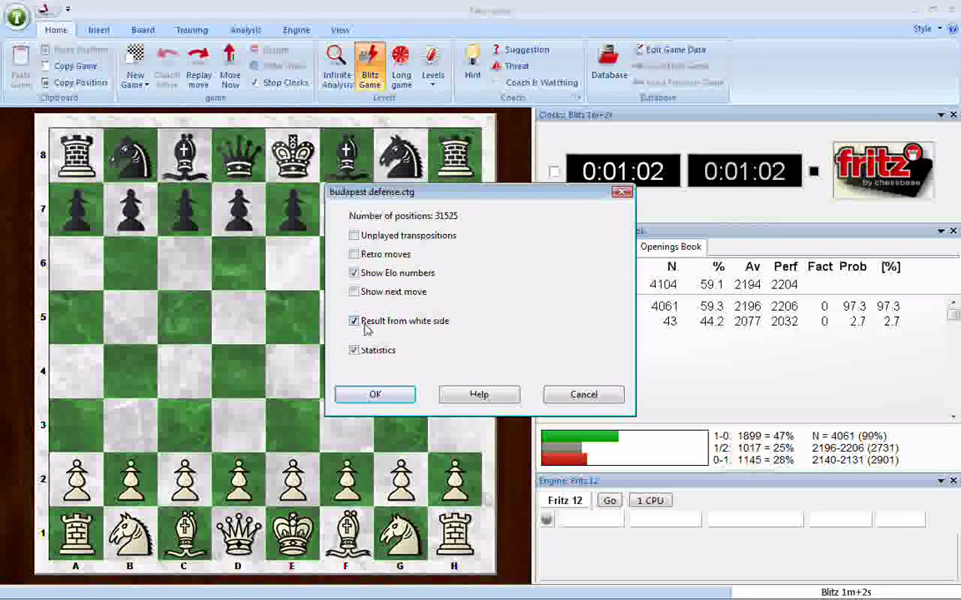
pyautogui.click(386, 395)
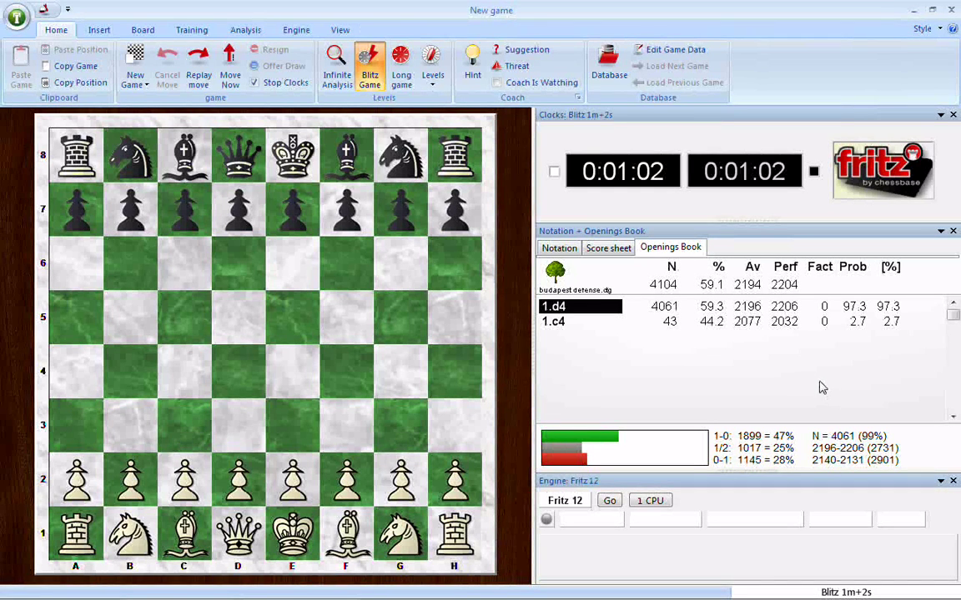
# Select the 1.c4 book line, then switch off the engine from the Engine ribbon.
pyautogui.press('Down')
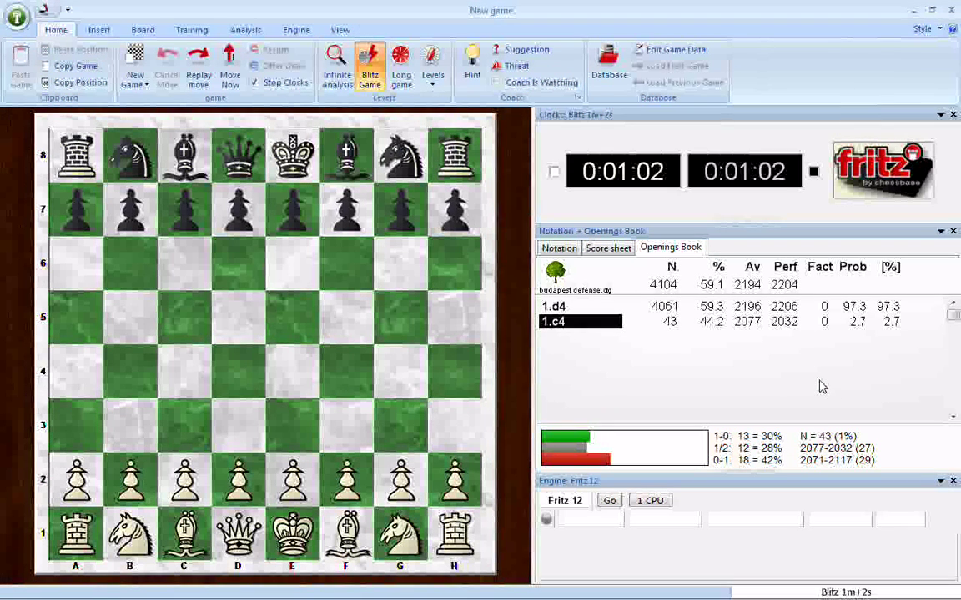
pyautogui.click(296, 29)
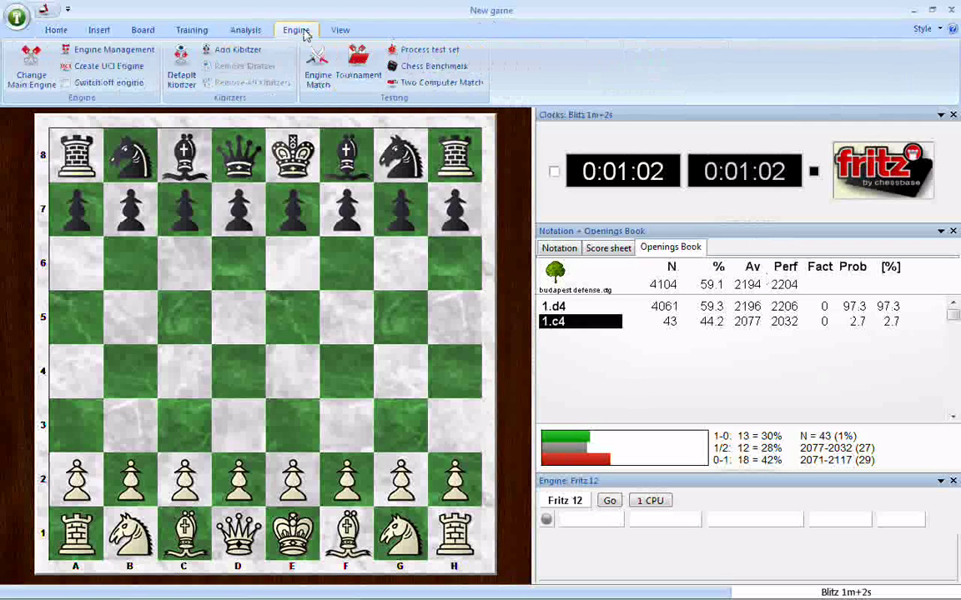
pyautogui.click(64, 83)
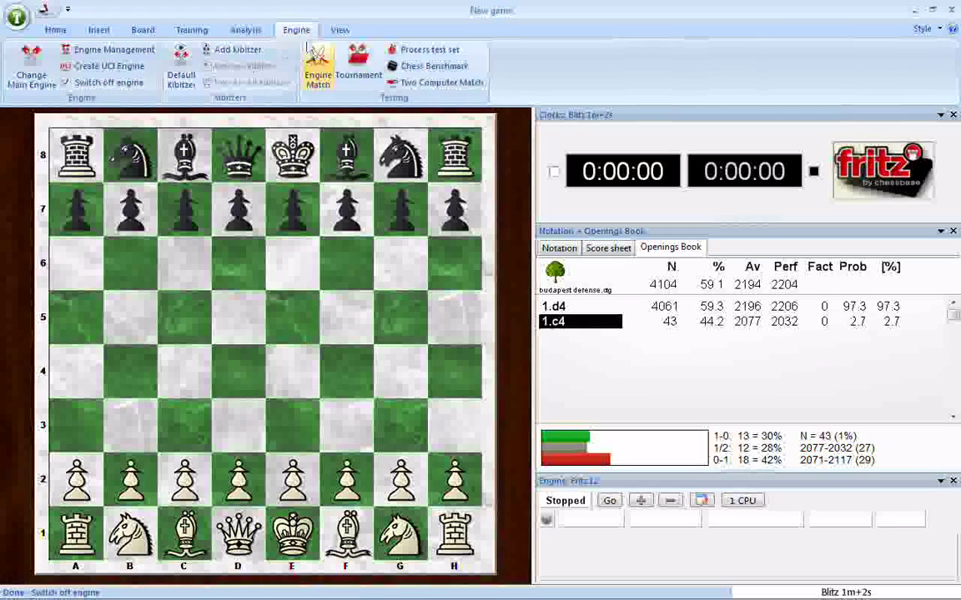
# Play 1.c4 and 2.d4 from the Openings Book, then take back 2...e5.
pyautogui.click(56, 30)
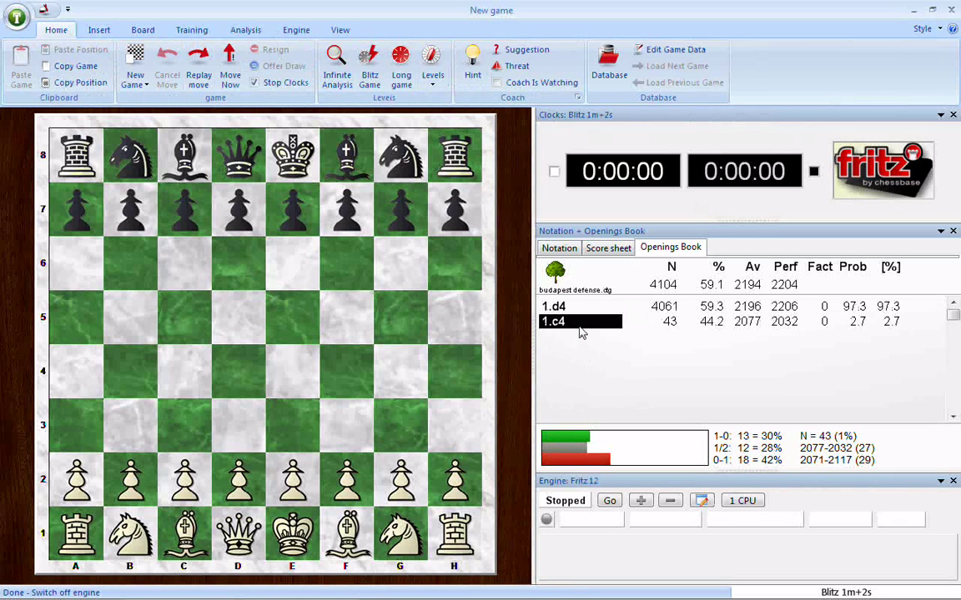
pyautogui.doubleClick(581, 327)
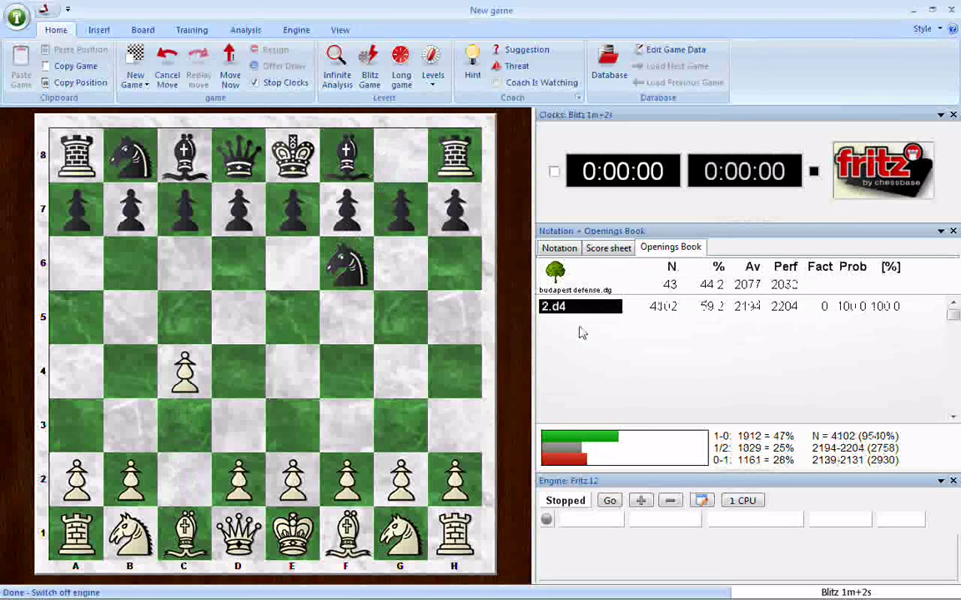
pyautogui.doubleClick(582, 332)
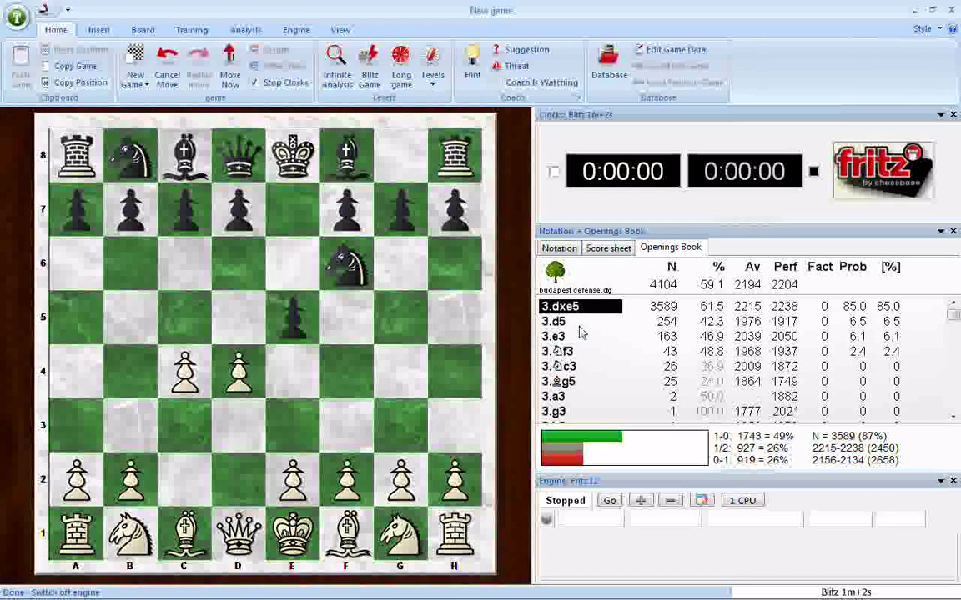
pyautogui.press('Left')
pyautogui.press('Left')
pyautogui.press('Left')
pyautogui.press('Left')
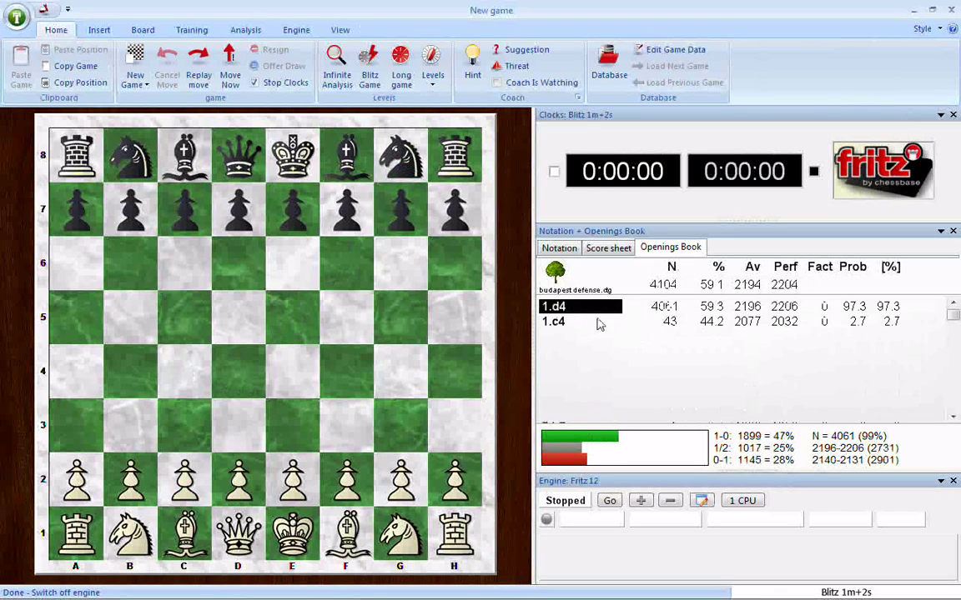
# Replay 1.c4 Nf6 2.d4 from the book, then take all moves back to the start.
pyautogui.click(598, 323)
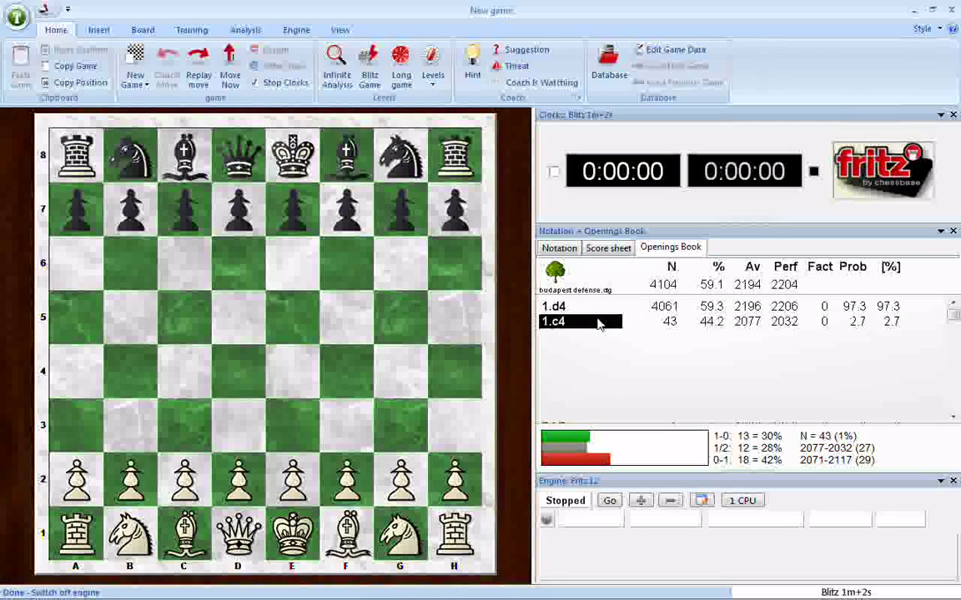
pyautogui.doubleClick(598, 323)
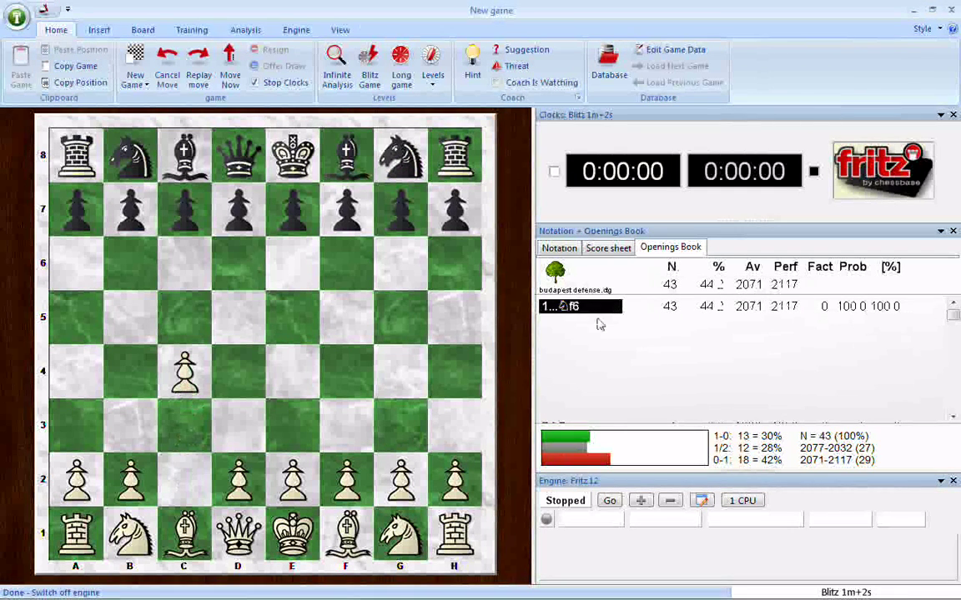
pyautogui.doubleClick(598, 323)
pyautogui.doubleClick(598, 323)
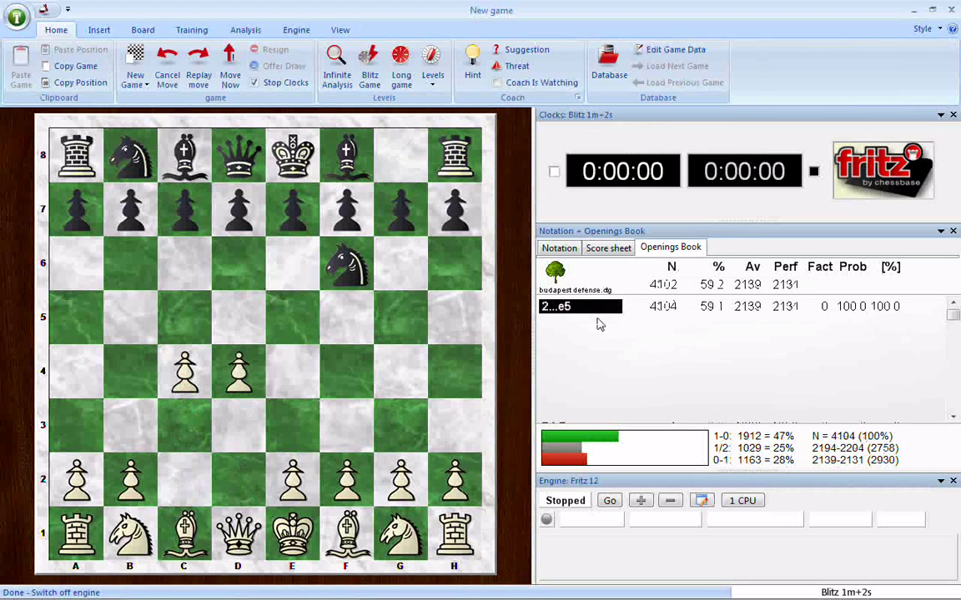
pyautogui.press('Left')
pyautogui.press('Left')
pyautogui.doubleClick(598, 324)
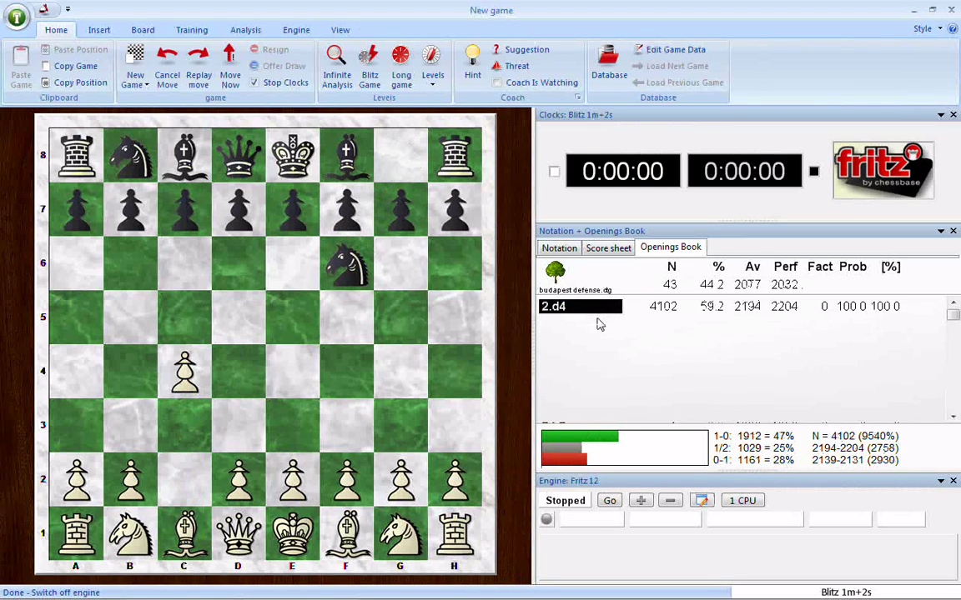
pyautogui.doubleClick(598, 323)
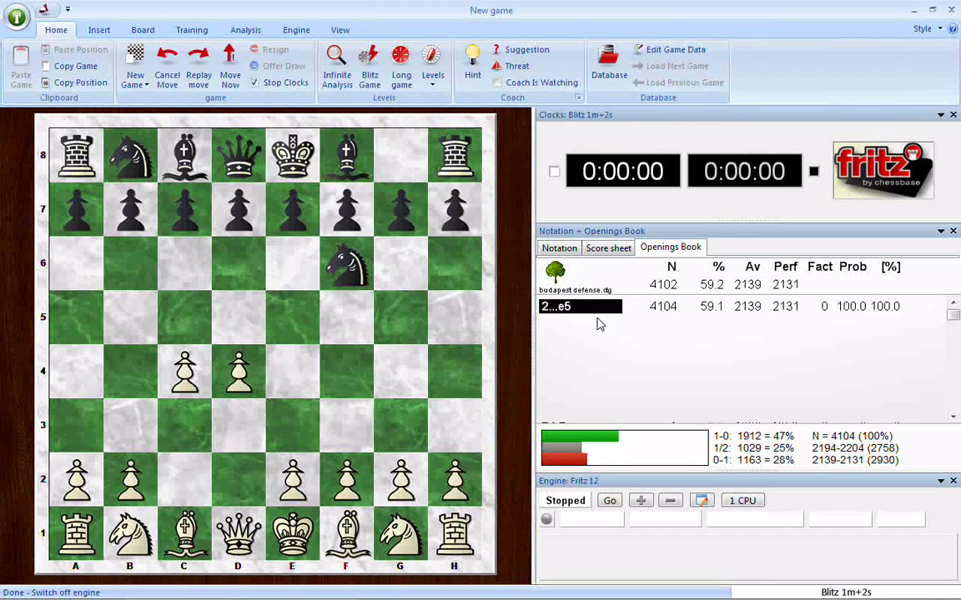
pyautogui.press('Left')
pyautogui.press('Left')
pyautogui.press('Left')
# Select 1.c4, replay 1.c4 Nf6 2.d4 e5, then take back 2...e5.
pyautogui.click(598, 323)
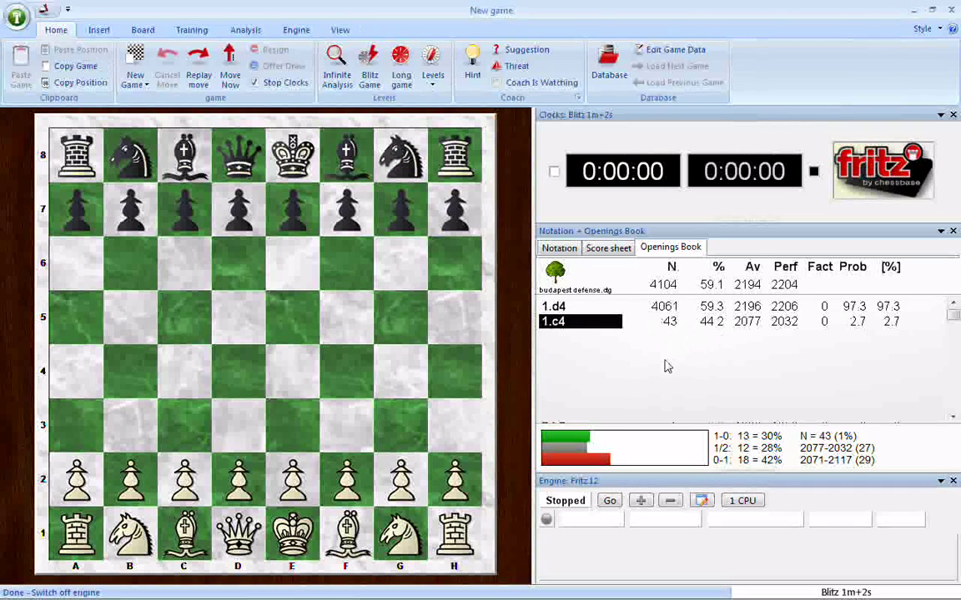
pyautogui.press('Right')
pyautogui.press('Right')
pyautogui.press('Right')
pyautogui.press('Right')
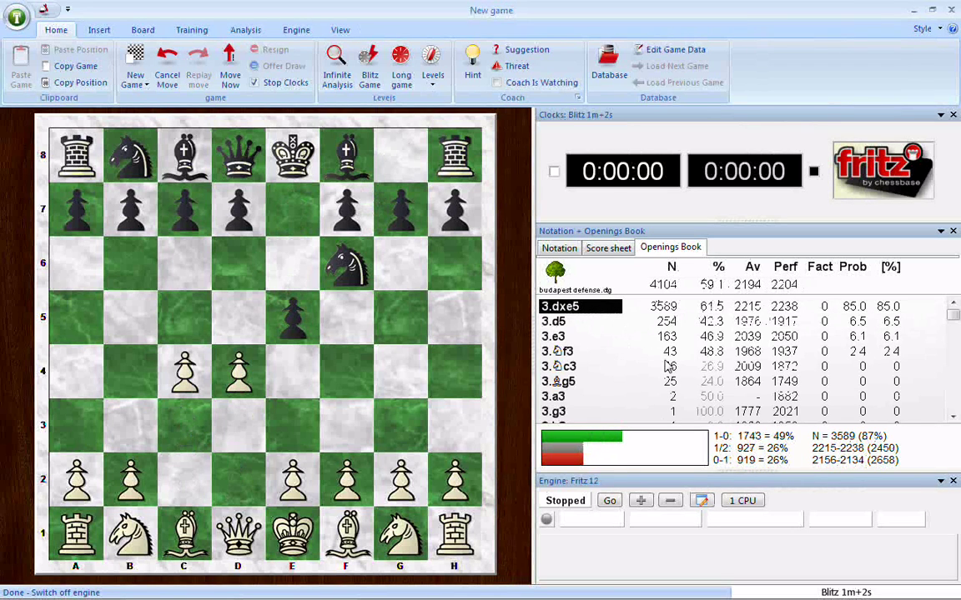
pyautogui.press('Left')
pyautogui.press('Left')
pyautogui.press('Left')
pyautogui.press('Left')
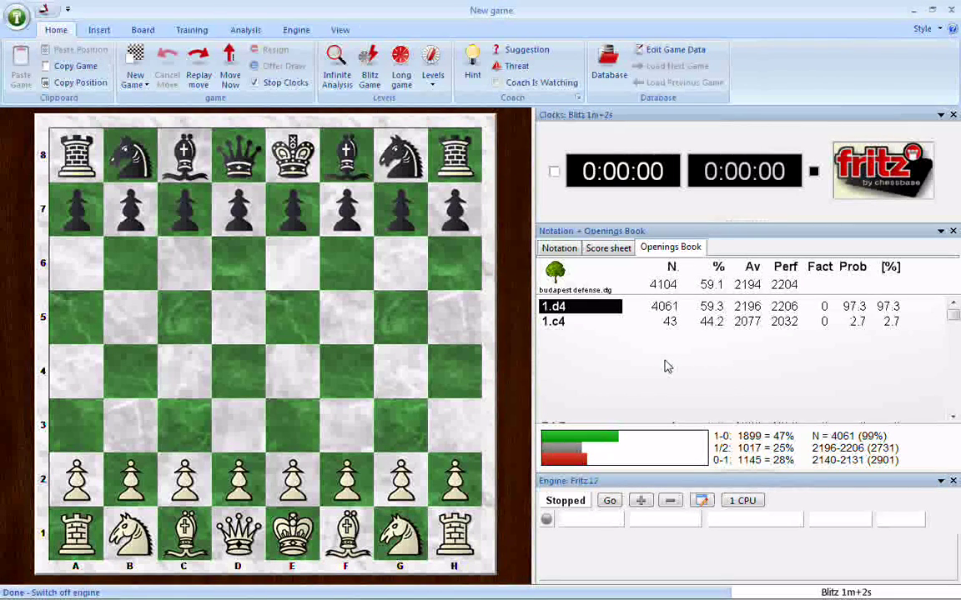
# Uncheck Statistics in the opening book properties so only the move list shows.
pyautogui.rightClick(666, 358)
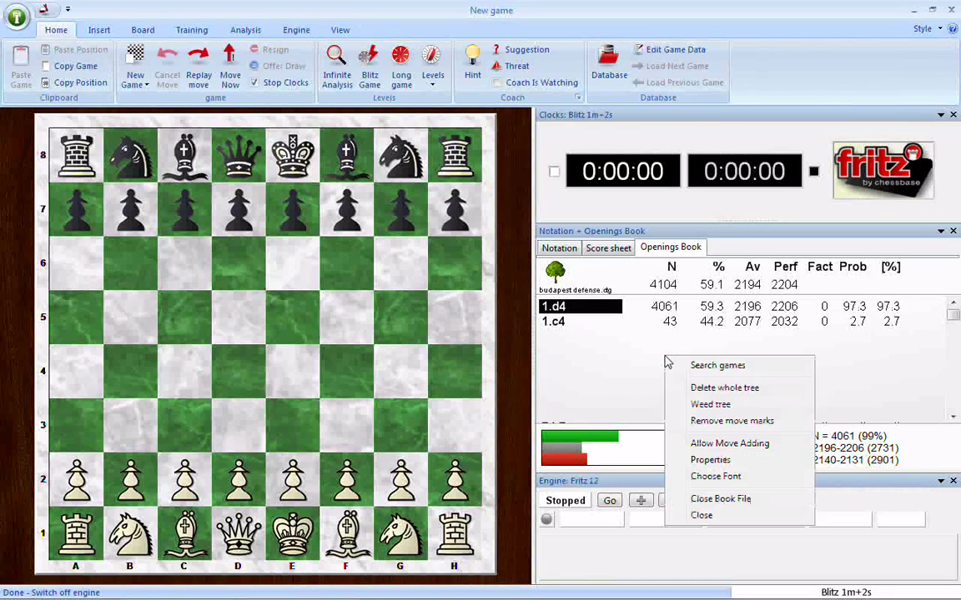
pyautogui.click(710, 459)
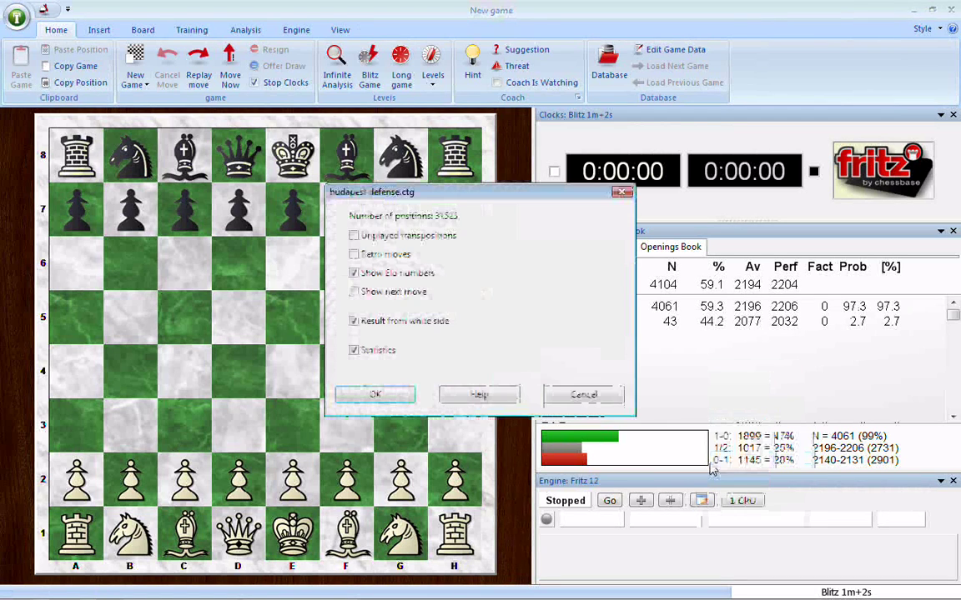
pyautogui.click(354, 350)
pyautogui.click(380, 393)
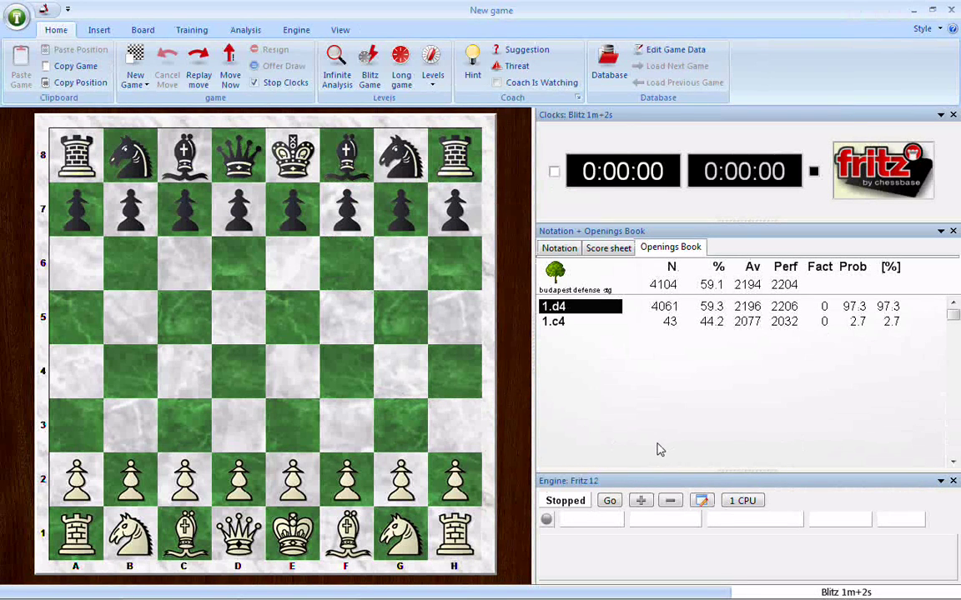
# Re-check Statistics in the book properties, showing 1.d4 at 47% wins, 25% draws, 28% losses.
pyautogui.rightClick(621, 365)
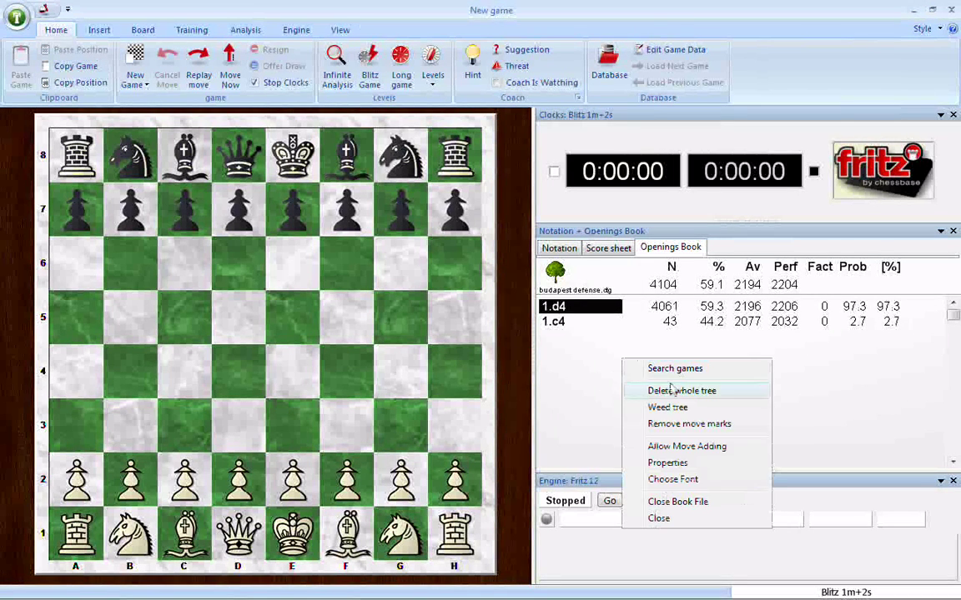
pyautogui.click(667, 462)
pyautogui.click(353, 351)
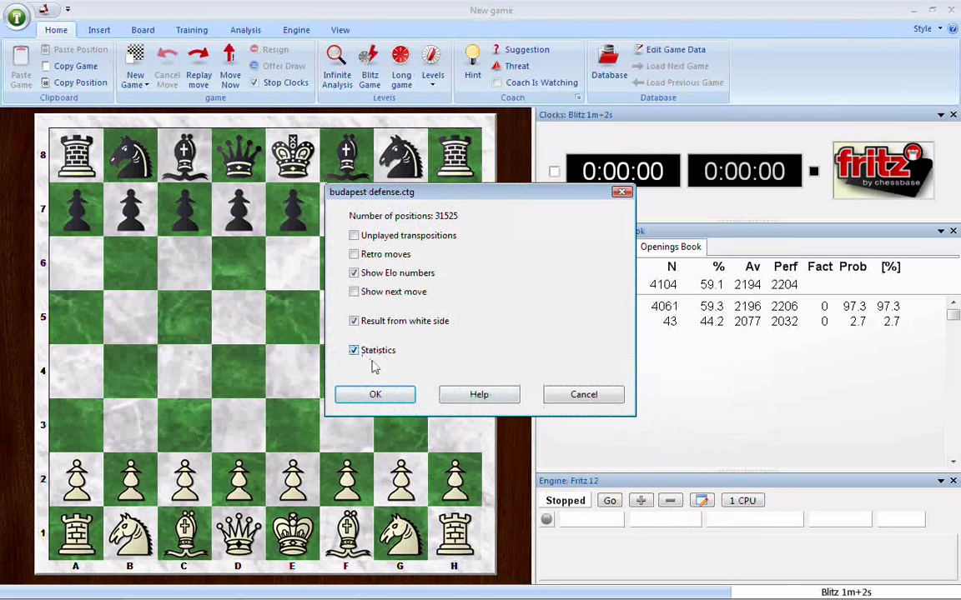
pyautogui.click(375, 395)
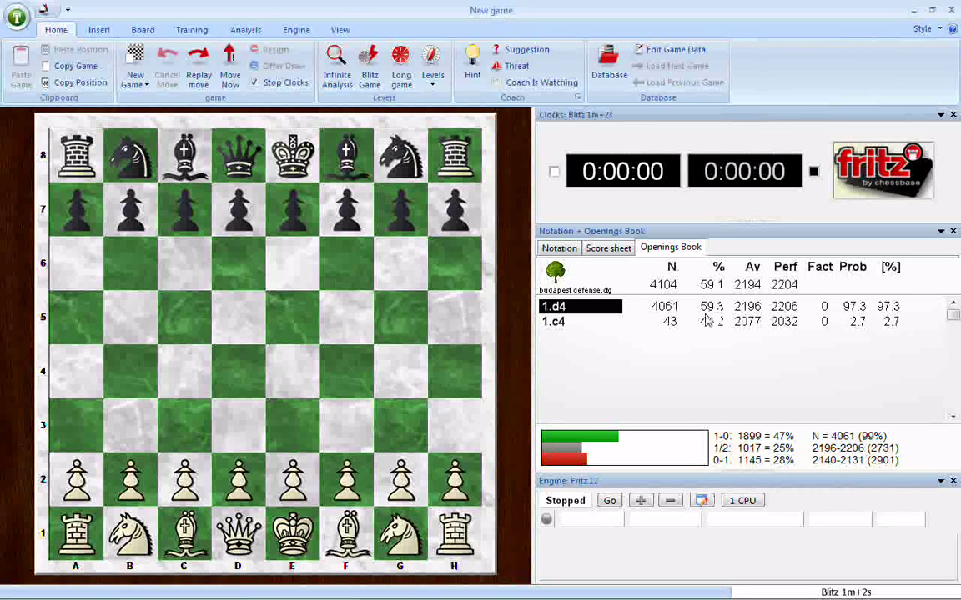
# Step through 1.d4 Nf6 2.c4 e5 and sort White's third-move candidates by % score.
pyautogui.press('Right')
pyautogui.press('Right')
pyautogui.press('Right')
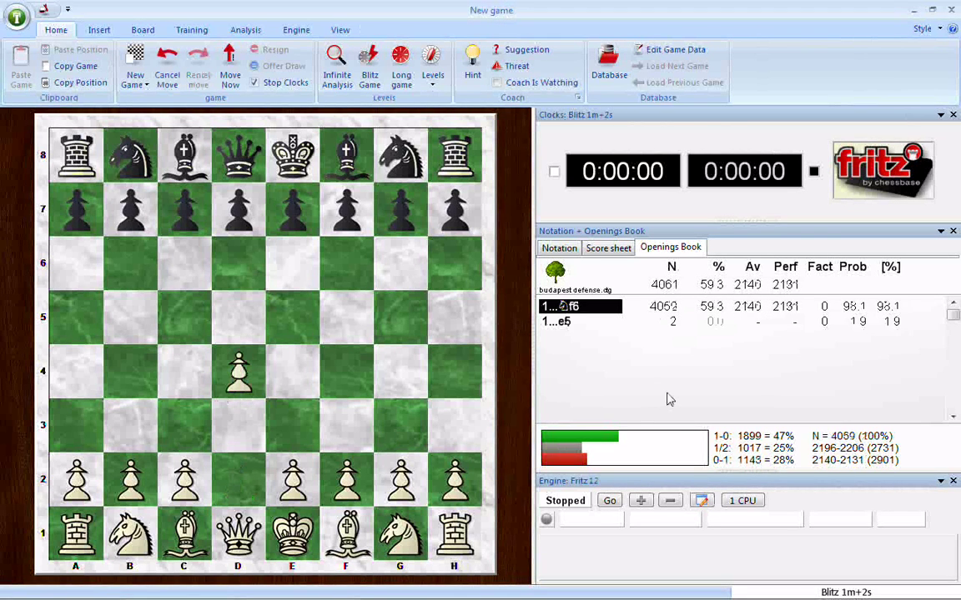
pyautogui.press('Right')
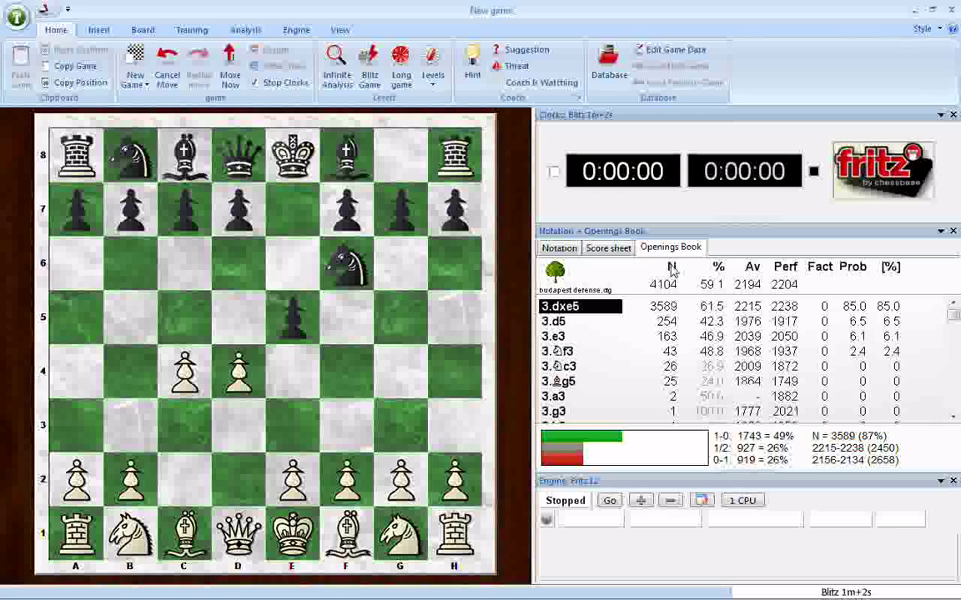
pyautogui.click(718, 268)
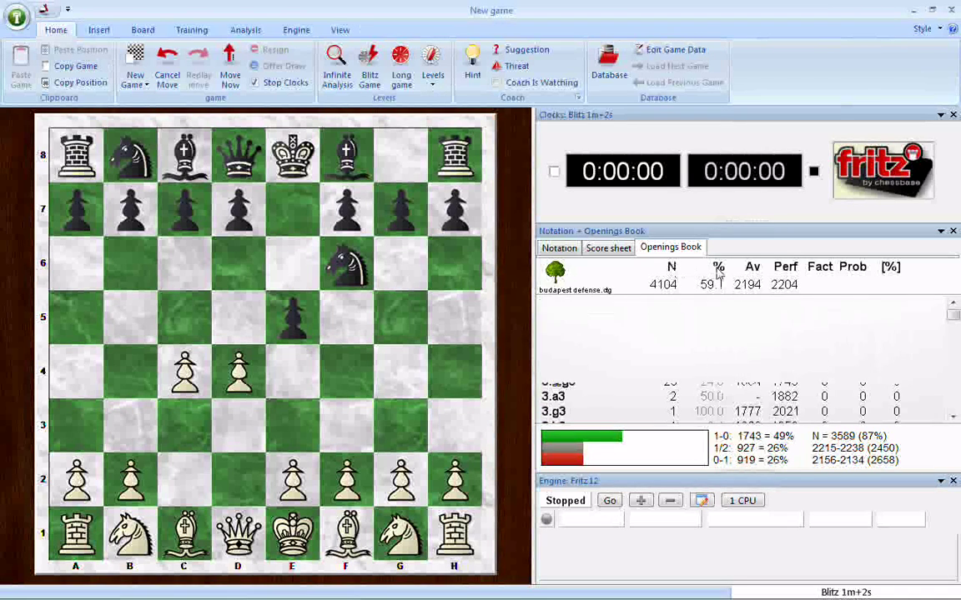